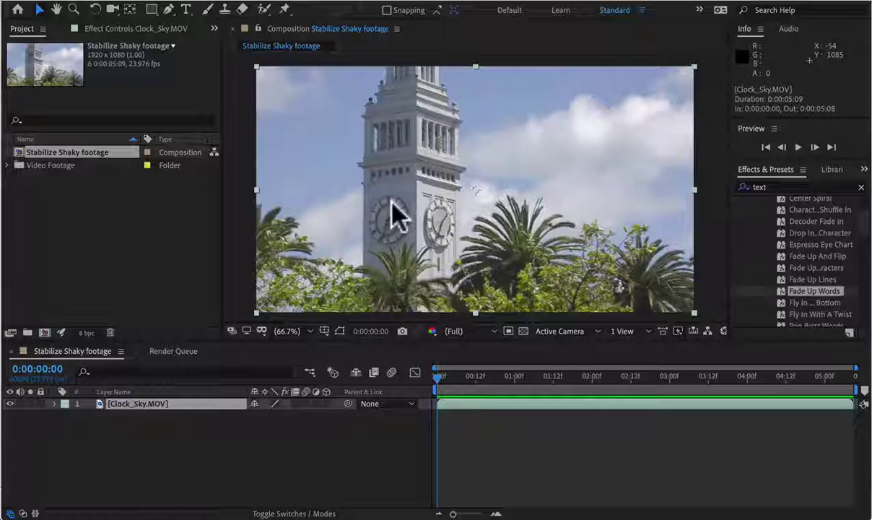
Step: Preview the shaky Clock_Sky.MOV footage, then apply Distort > Warp Stabilizer to it
key(space)
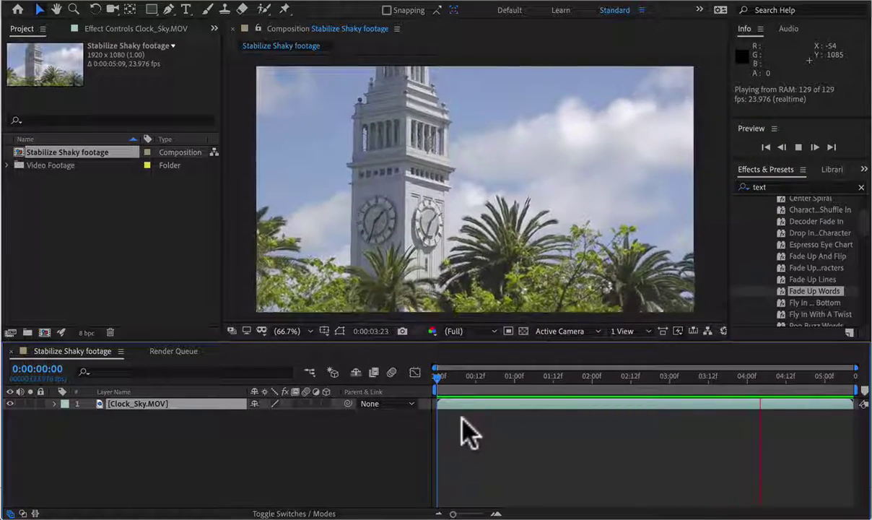
click(455, 405)
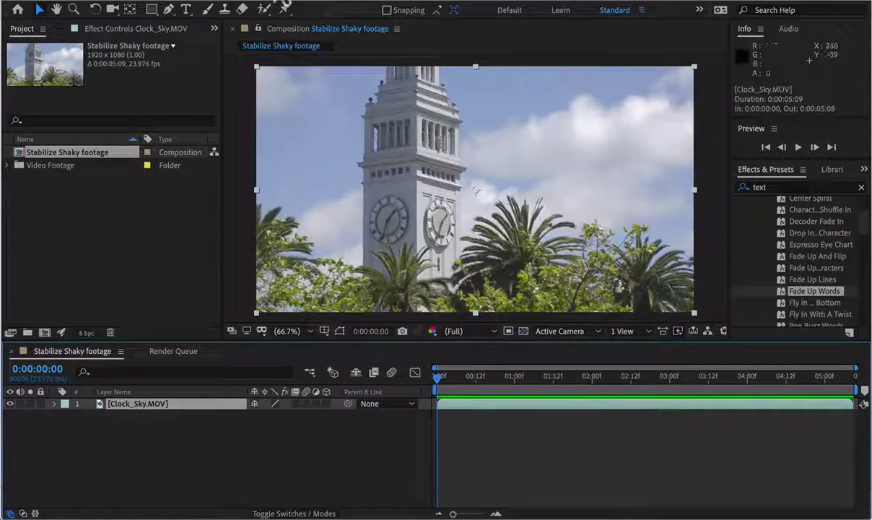
click(282, 2)
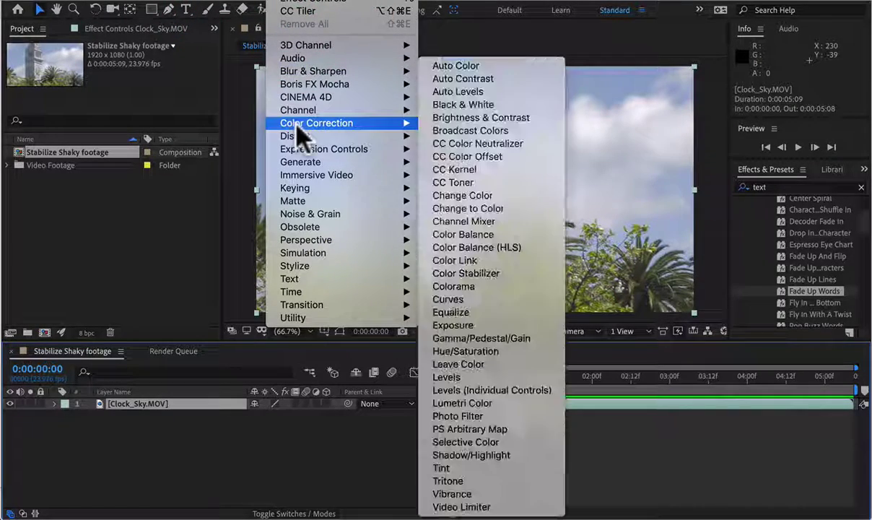
mouse_move(298, 137)
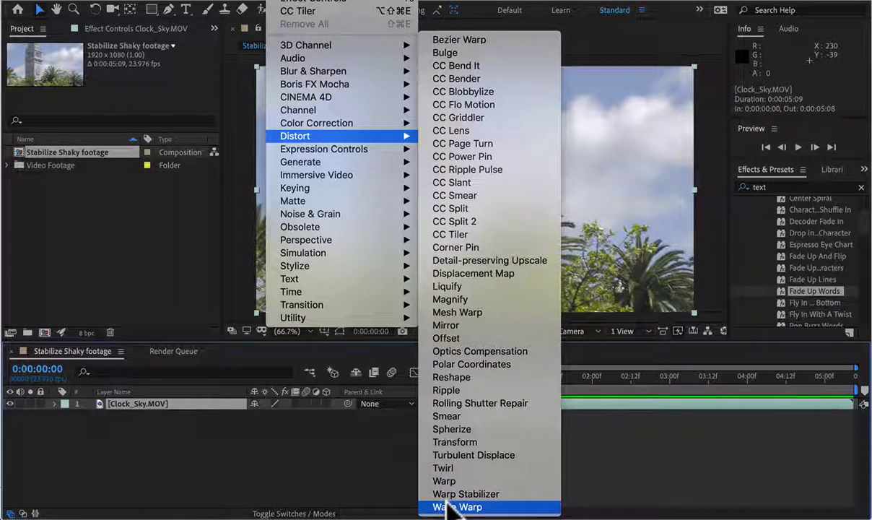
click(512, 494)
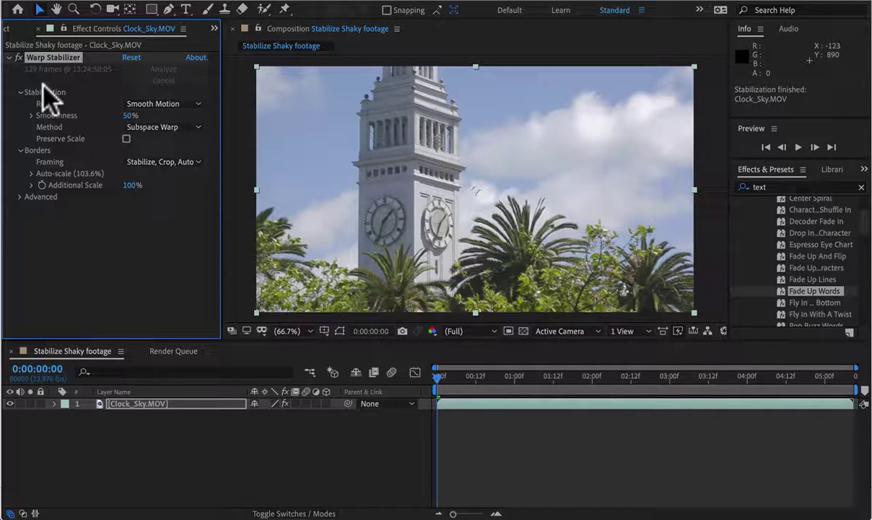
click(442, 388)
key(space)
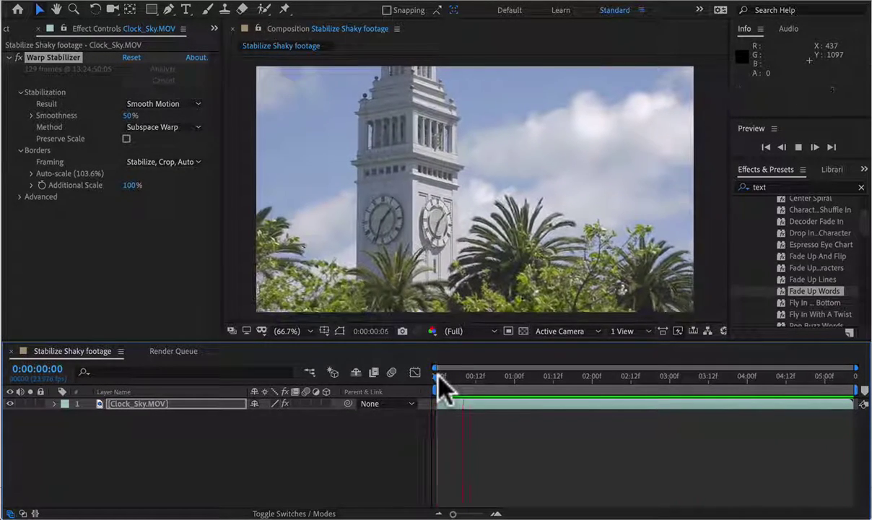
key(space)
click(453, 395)
key(Home)
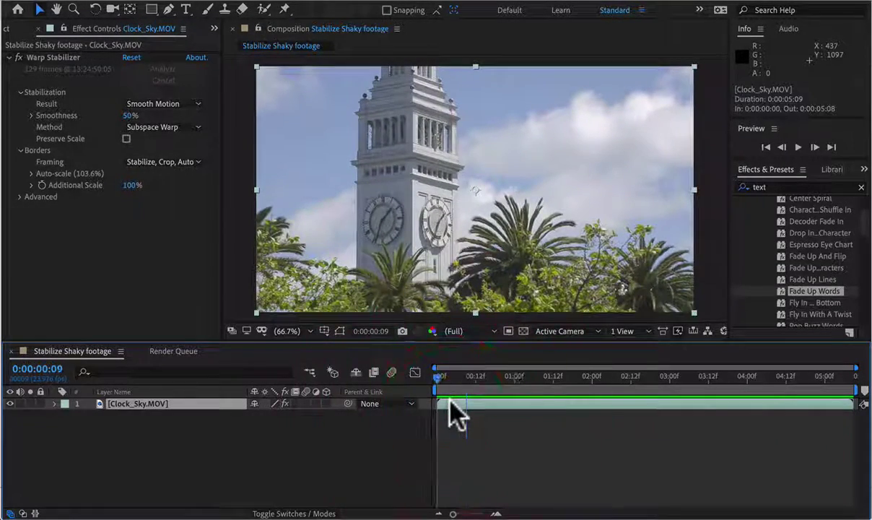
Step: Set the Warp Stabilizer method to Perspective and preview the result
click(191, 127)
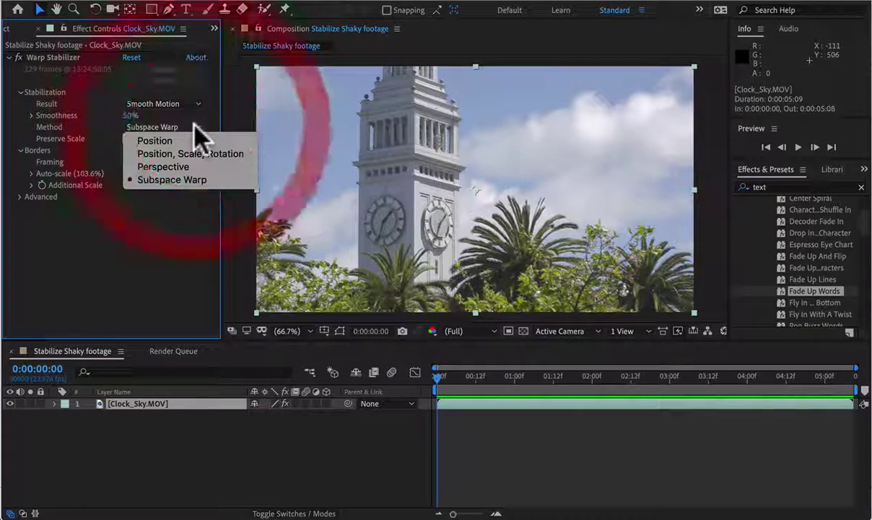
click(184, 167)
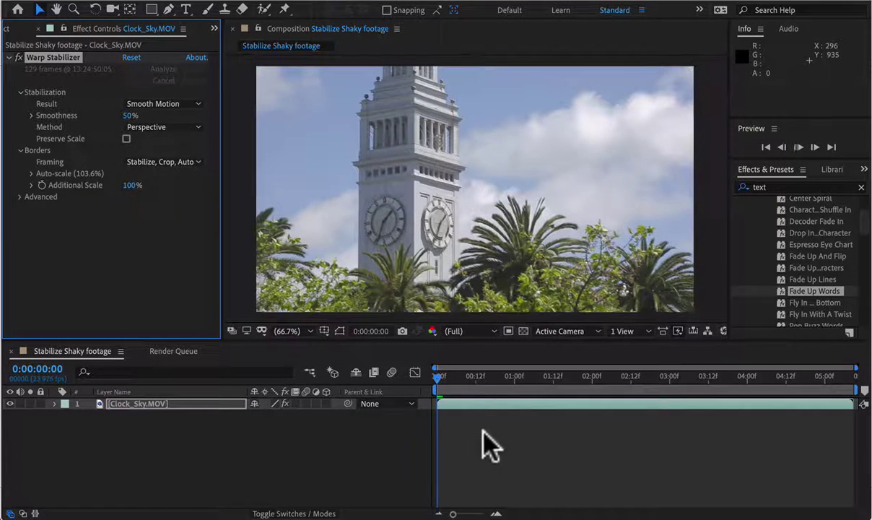
key(space)
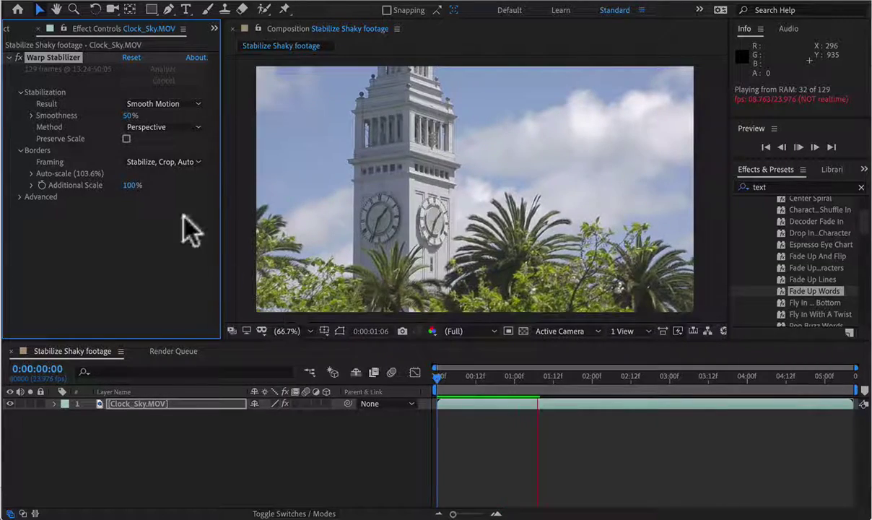
Step: Change the method to Position, Scale, Rotation and preview the re-stabilized footage
click(196, 128)
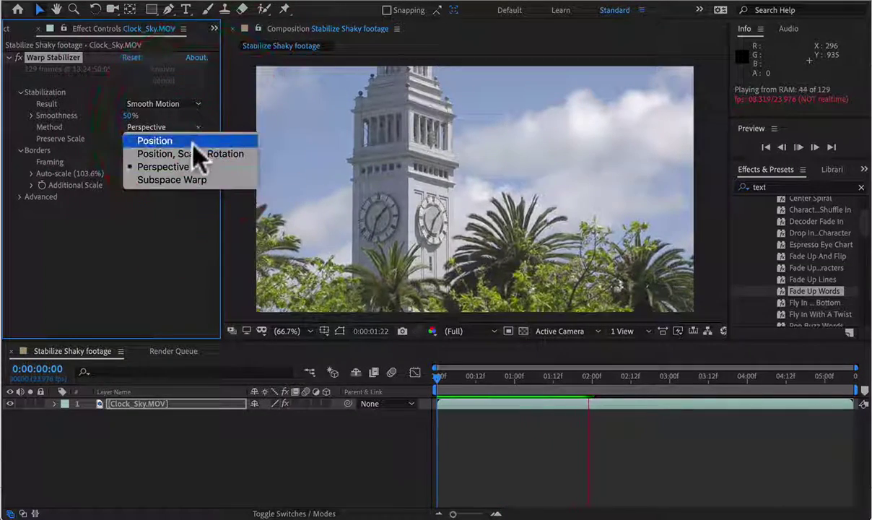
click(184, 153)
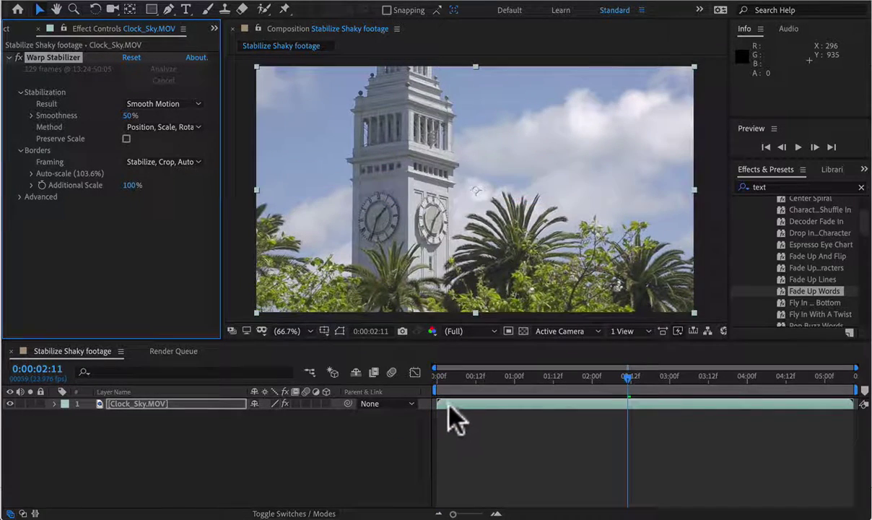
key(space)
key(space)
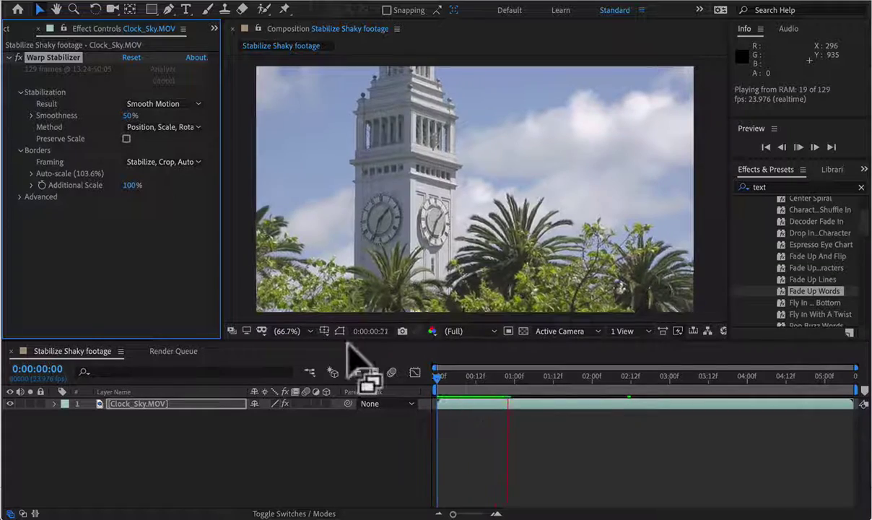
Step: Switch the method to Position, then preview the re-stabilized clip from the first frame
click(195, 124)
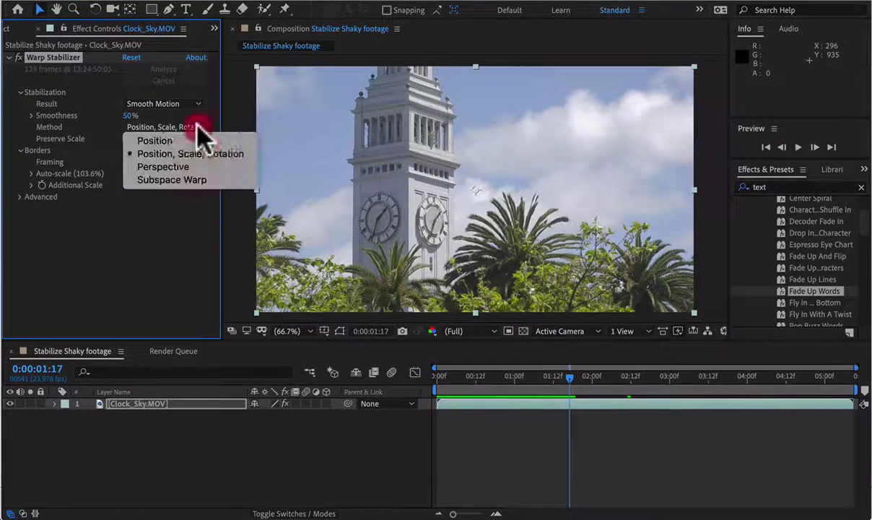
click(188, 139)
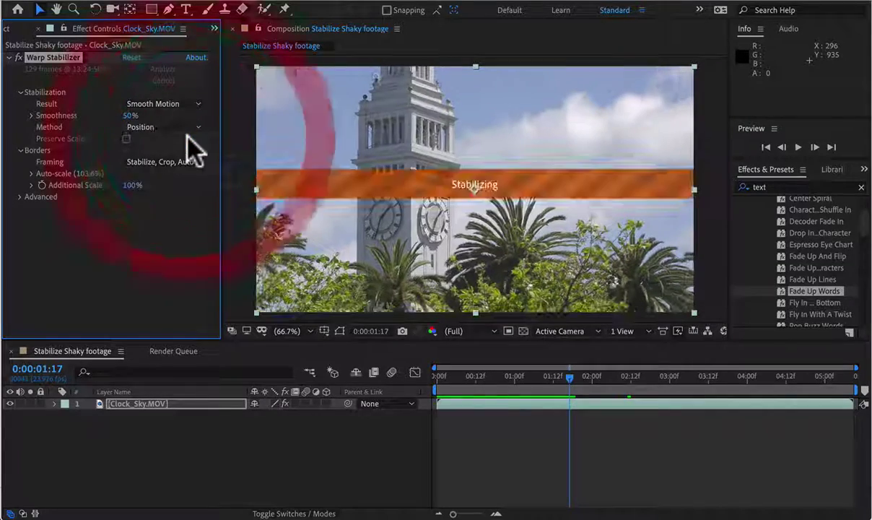
click(443, 410)
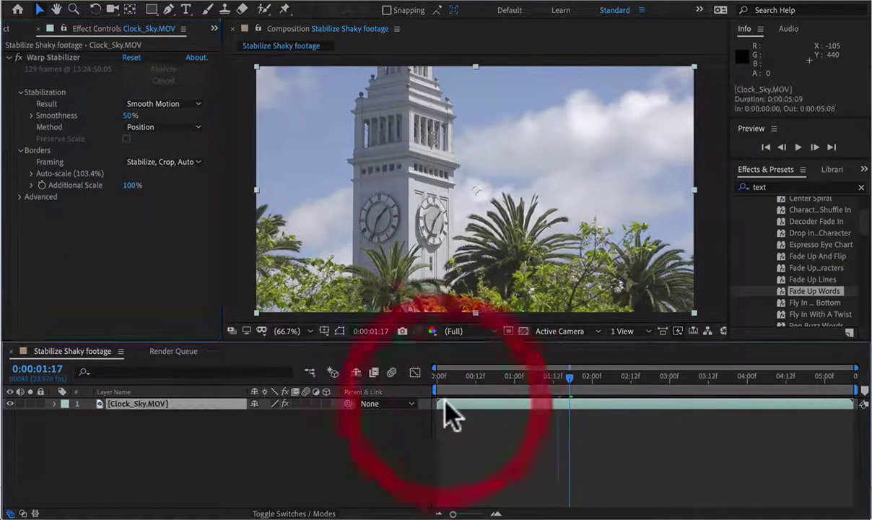
key(Home)
key(space)
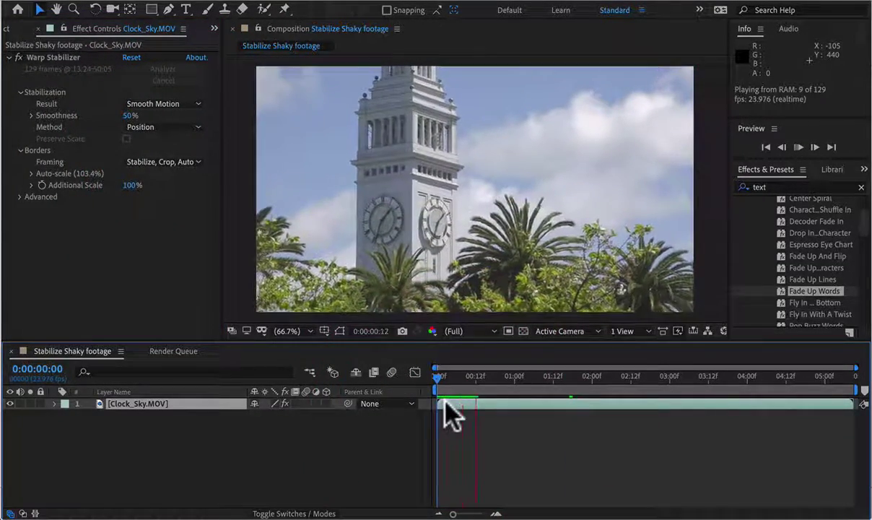
key(space)
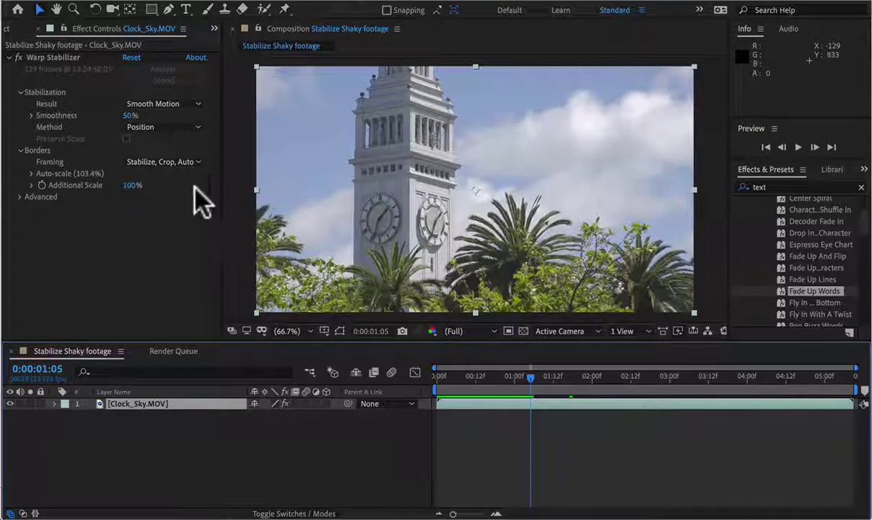
Step: Set Framing to Stabilize Only and preview the uncropped footage from the start
click(200, 162)
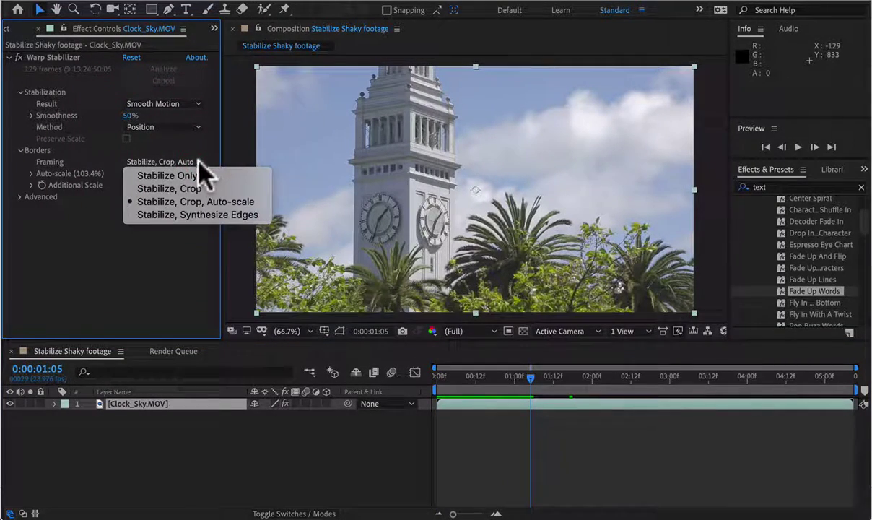
click(193, 176)
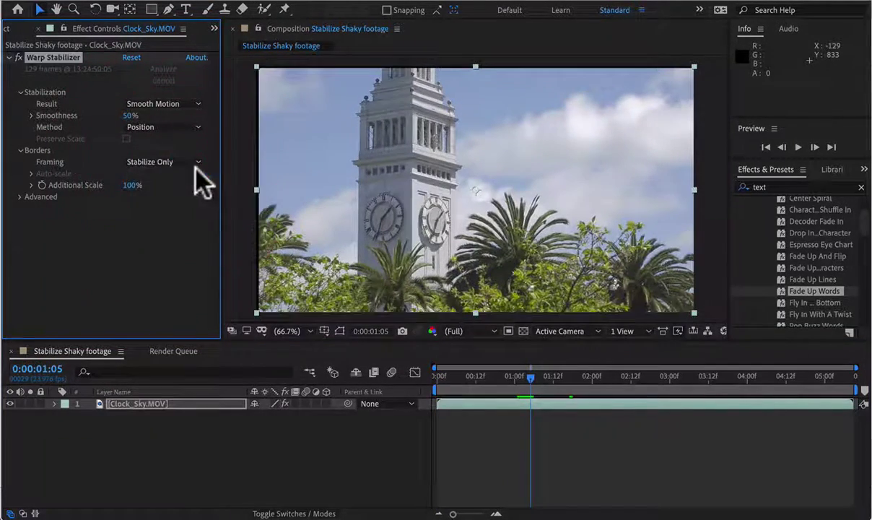
click(437, 370)
click(445, 405)
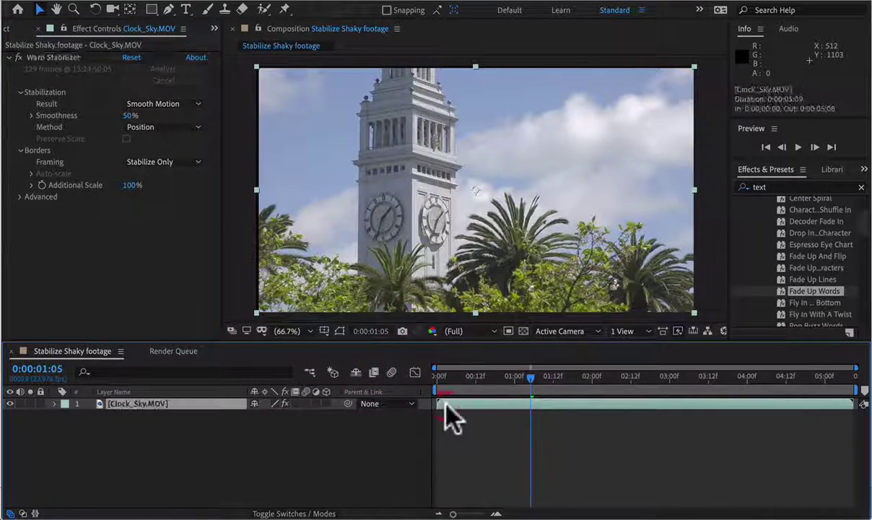
key(Home)
key(space)
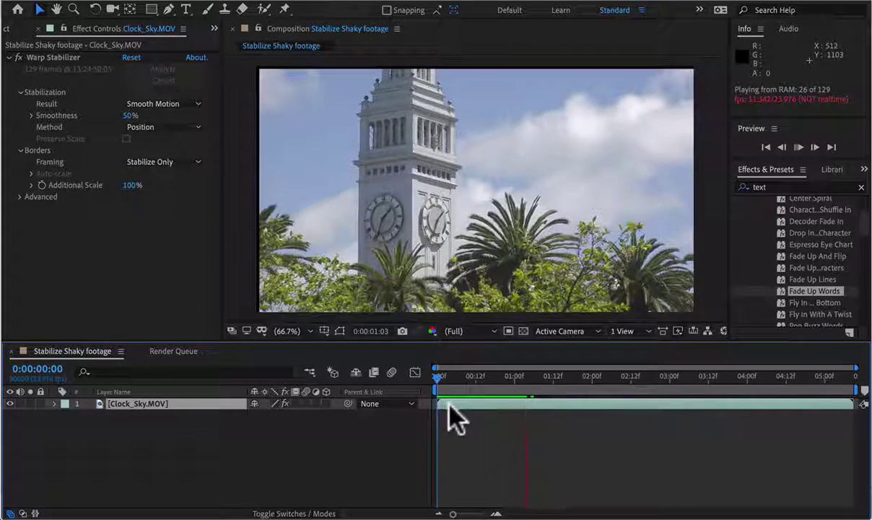
key(space)
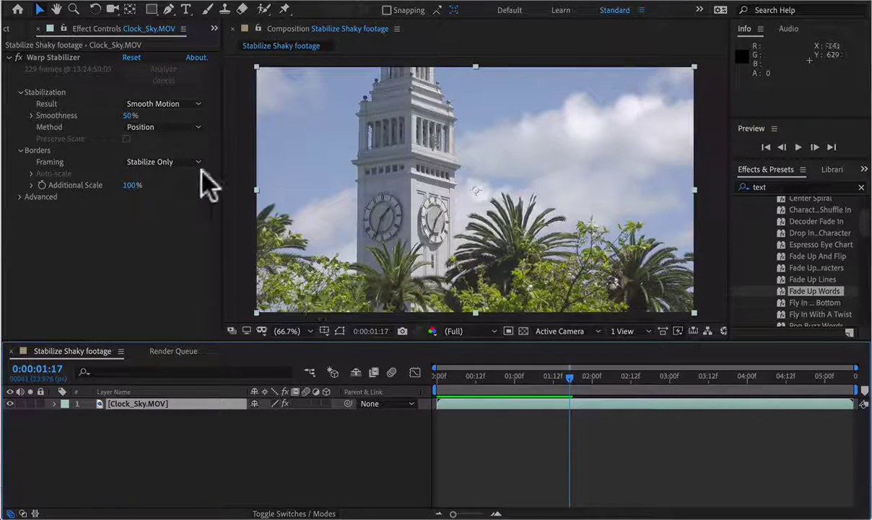
Step: Change Framing to Stabilize, Synthesize Edges and preview the result from the first frame
click(196, 163)
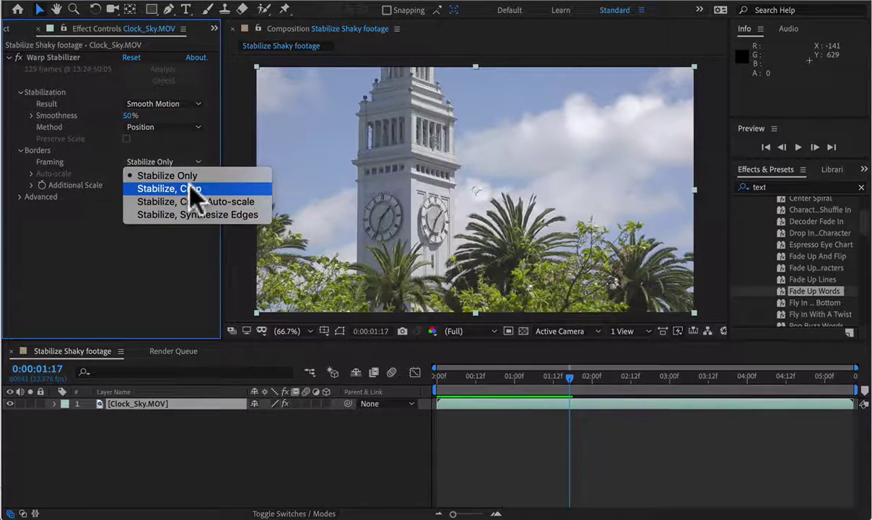
click(187, 216)
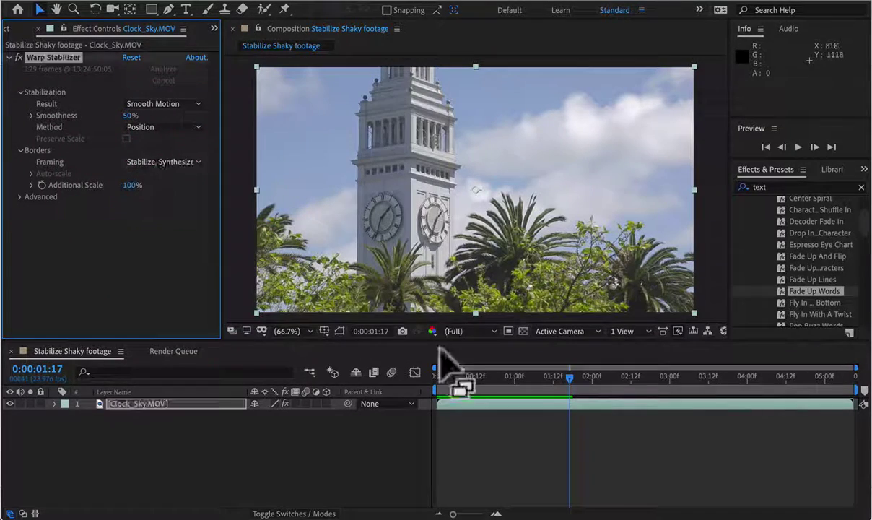
drag(570, 377, 435, 377)
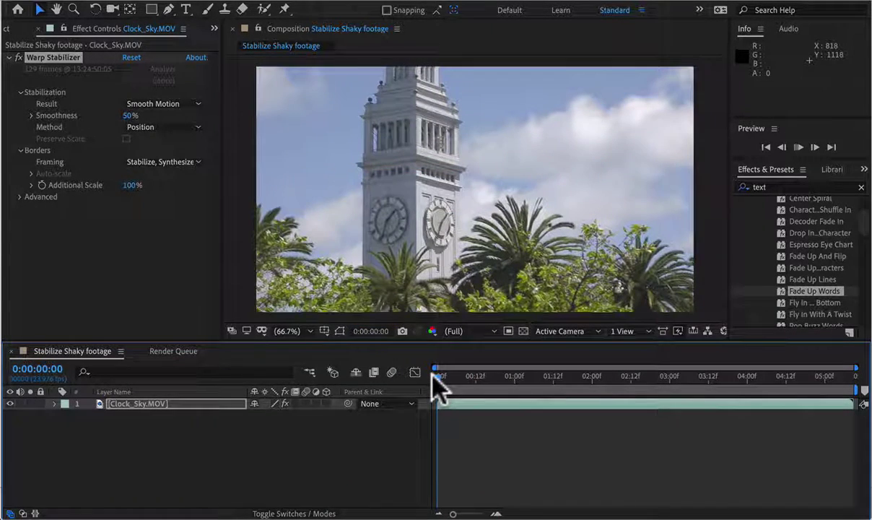
key(space)
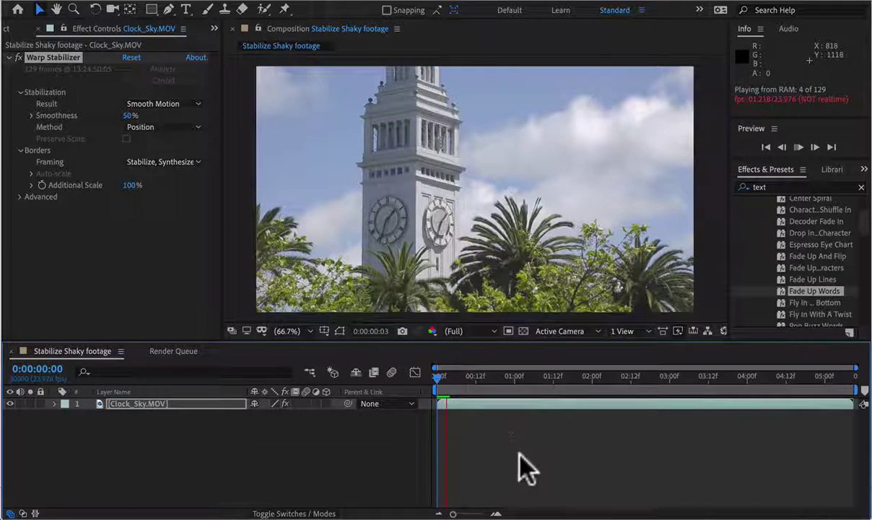
key(space)
drag(446, 388, 433, 386)
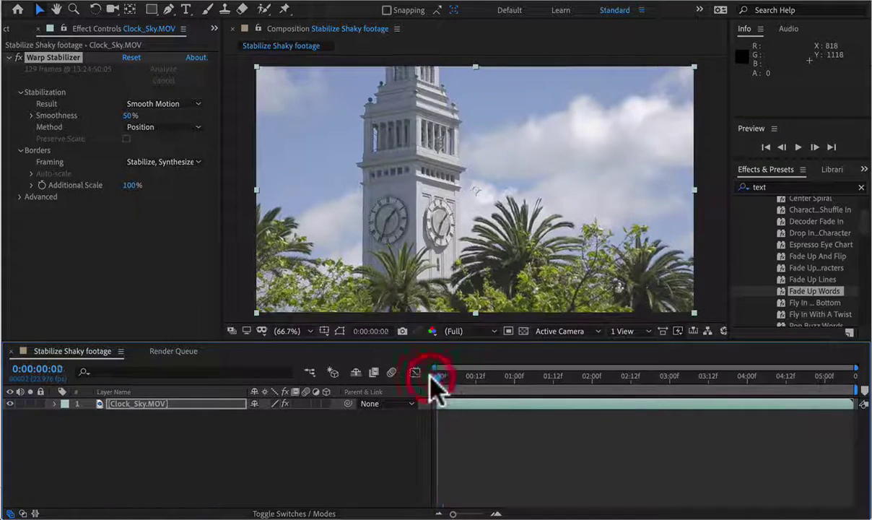
key(space)
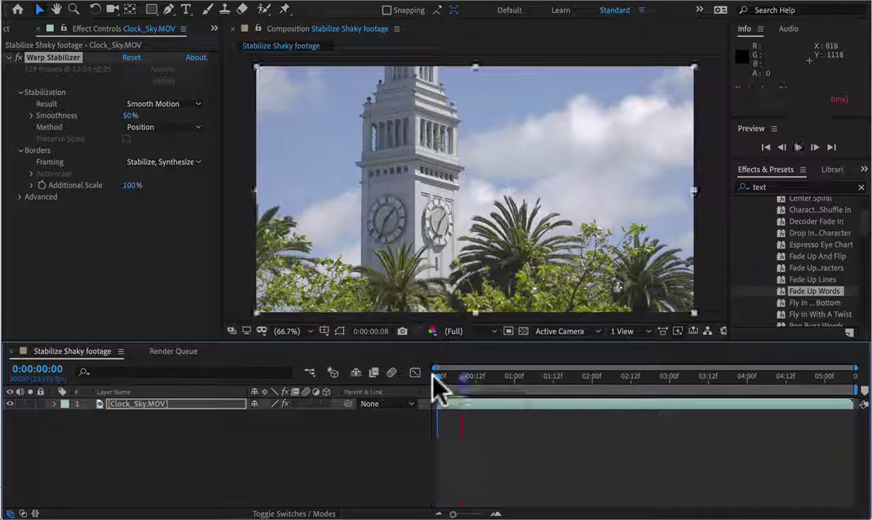
mouse_move(465, 380)
mouse_down()
mouse_move(561, 386)
mouse_move(433, 393)
mouse_up()
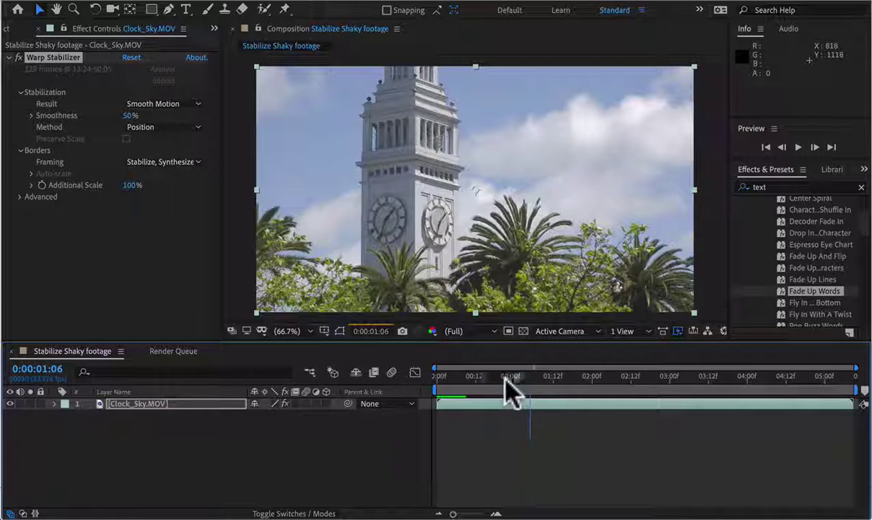
key(space)
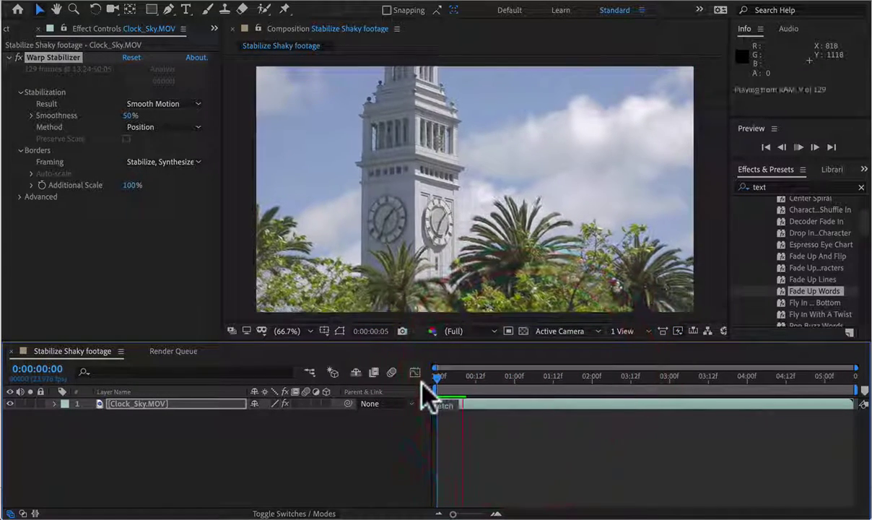
Step: Set Framing to Stabilize, Crop, Auto-scale (103.4%) and preview the cropped clip from frame 0
key(space)
click(179, 158)
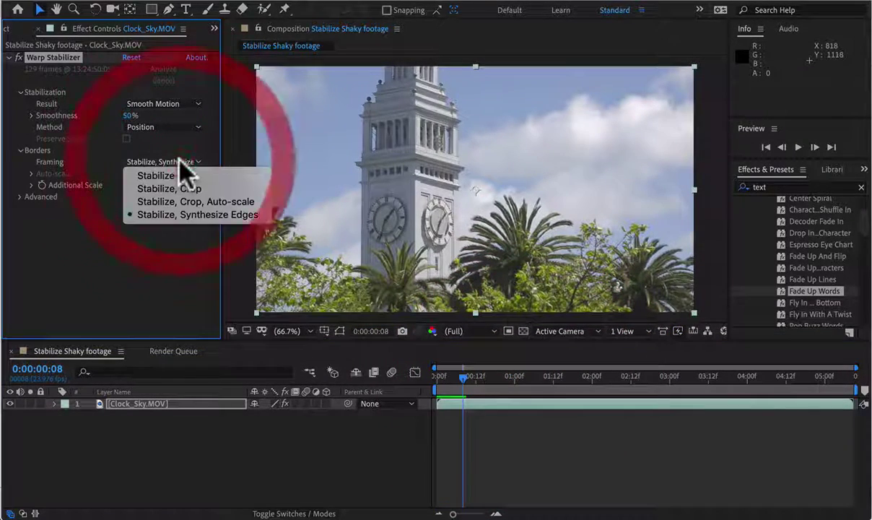
click(180, 198)
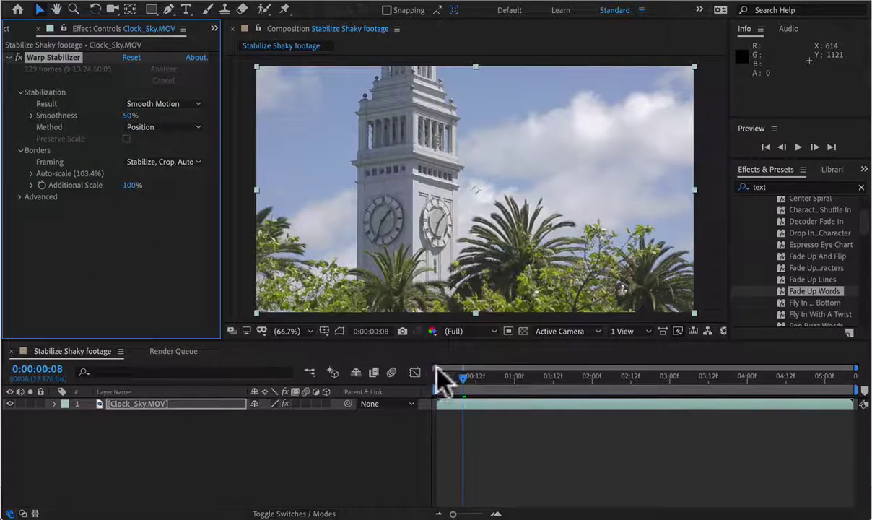
drag(461, 380, 435, 377)
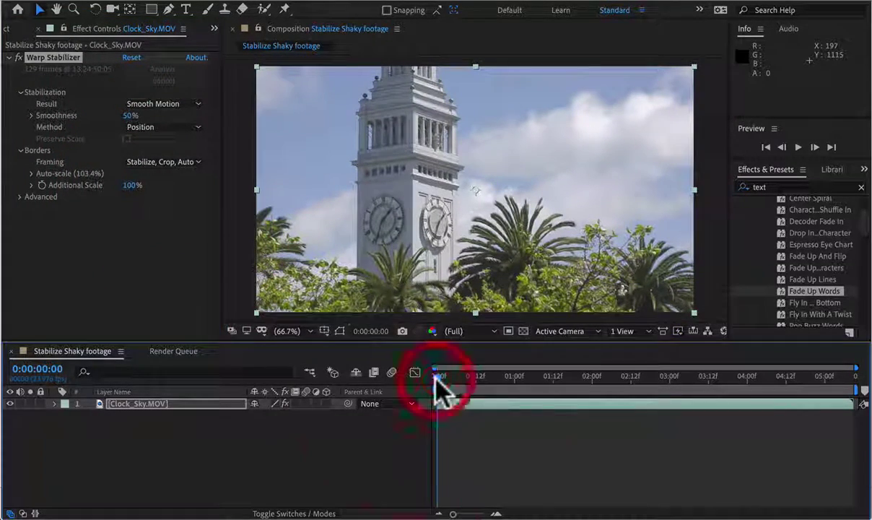
key(space)
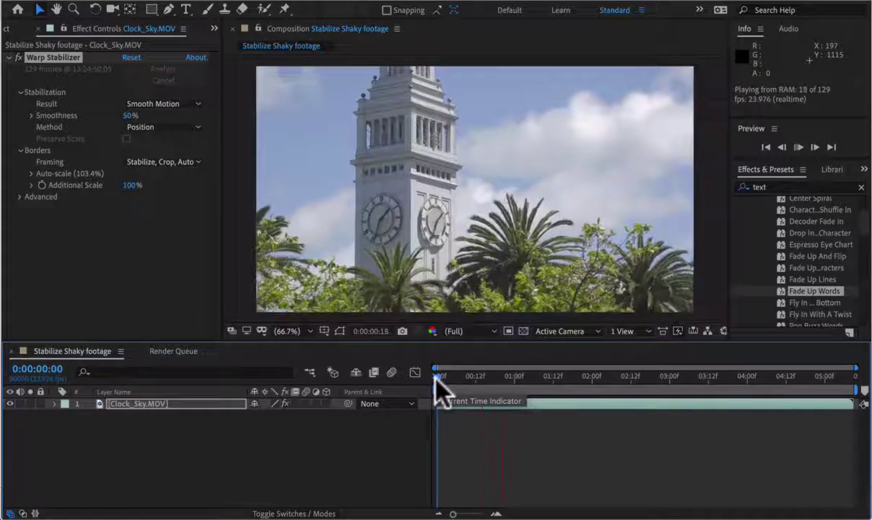
key(space)
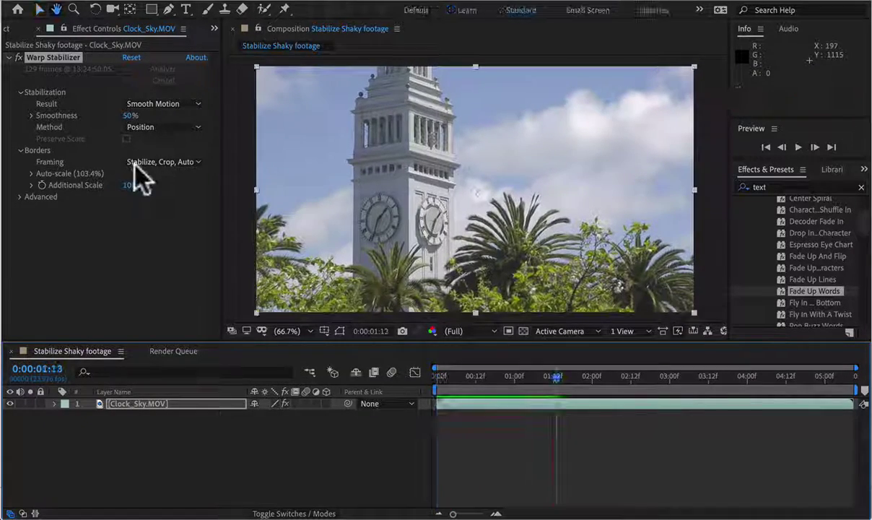
Step: Change the method to Subspace Warp and preview the re-stabilized clip from the start
click(196, 127)
click(184, 179)
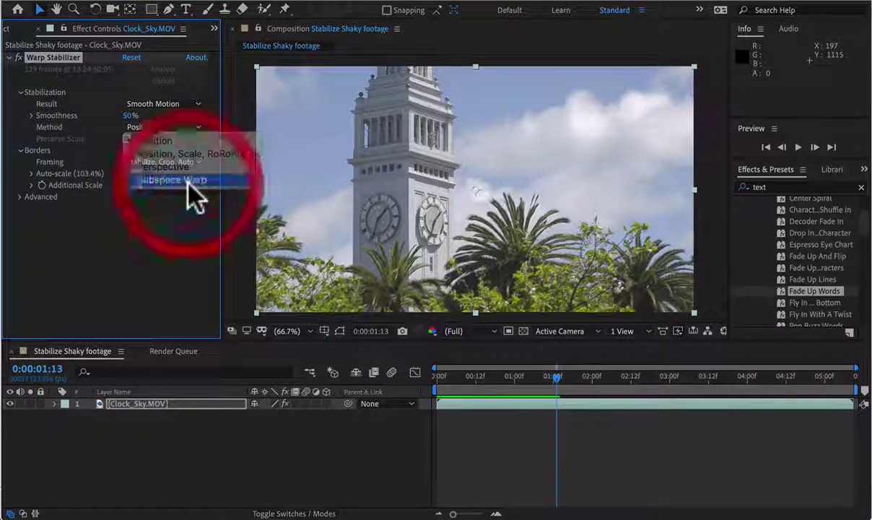
click(437, 368)
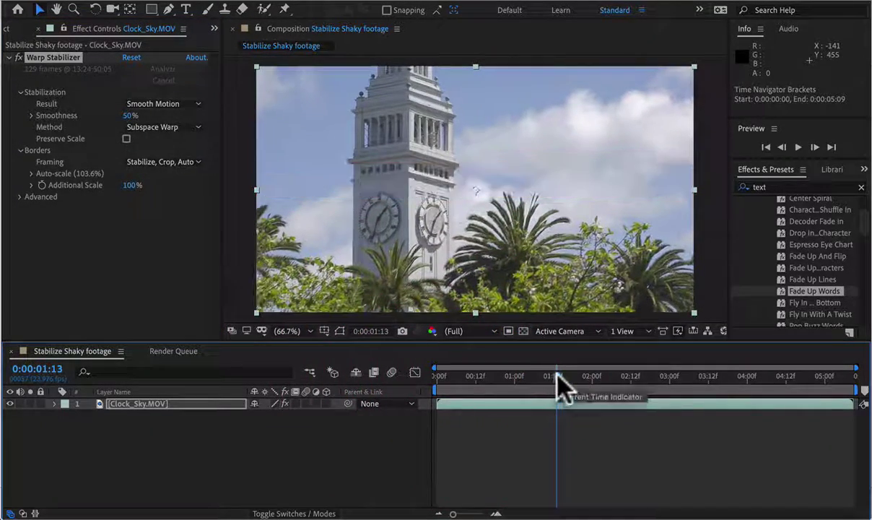
drag(550, 377, 434, 382)
key(space)
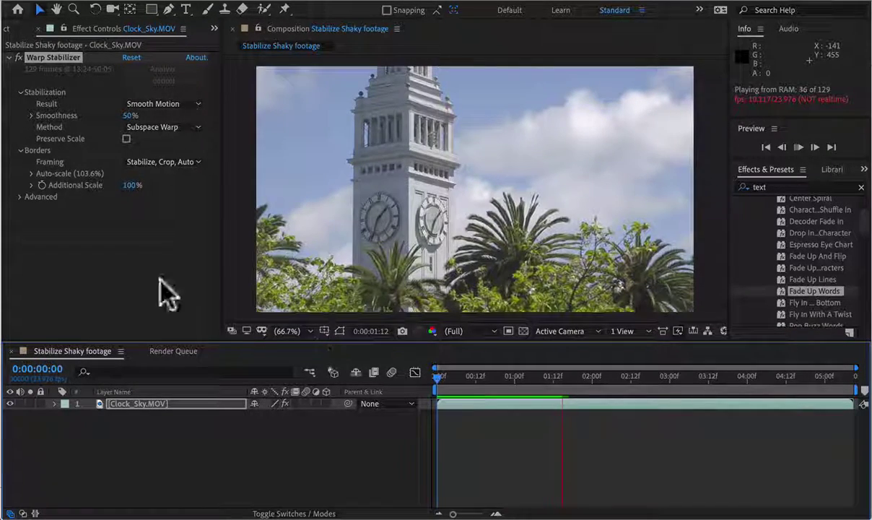
drag(133, 185, 139, 185)
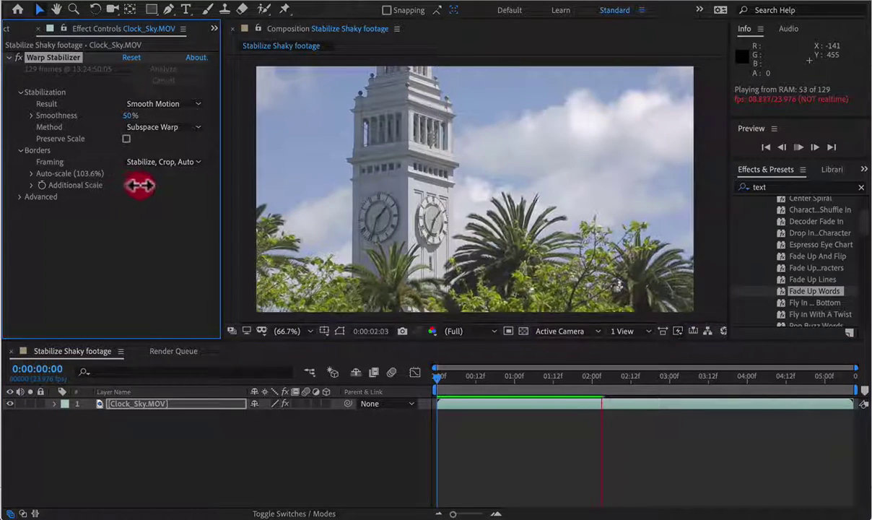
drag(192, 185, 192, 183)
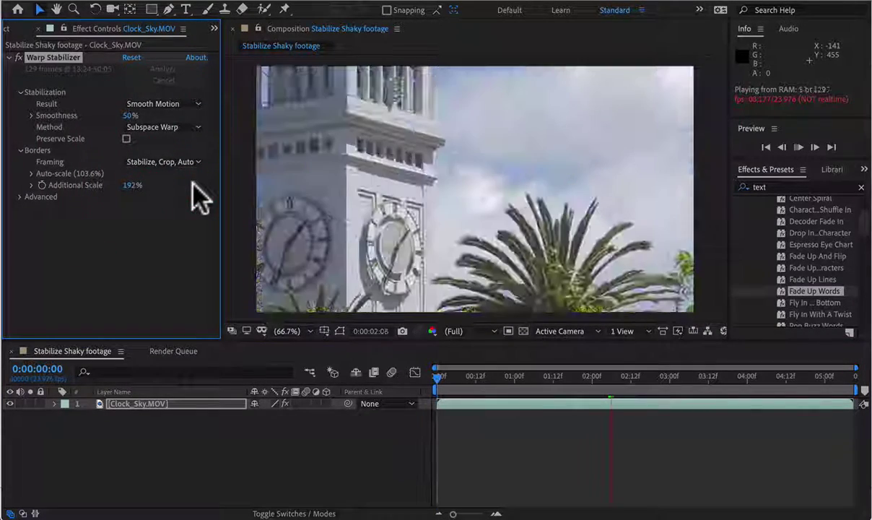